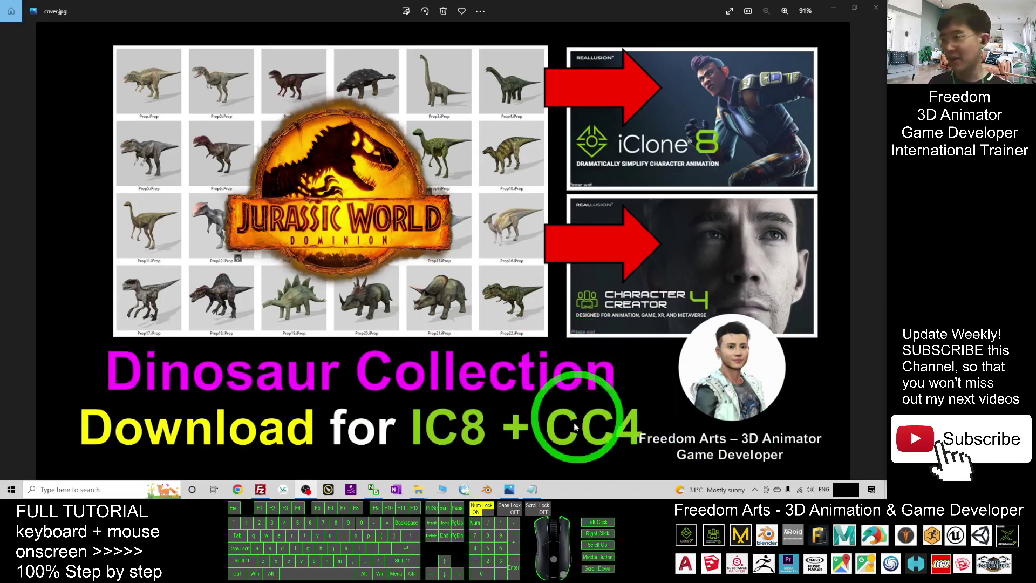
Step: Open Notes.txt to read the Dinosaur Collection Pack 01.zip download link, then minimize it
{"action": "left_click", "coordinate": [532, 491]}
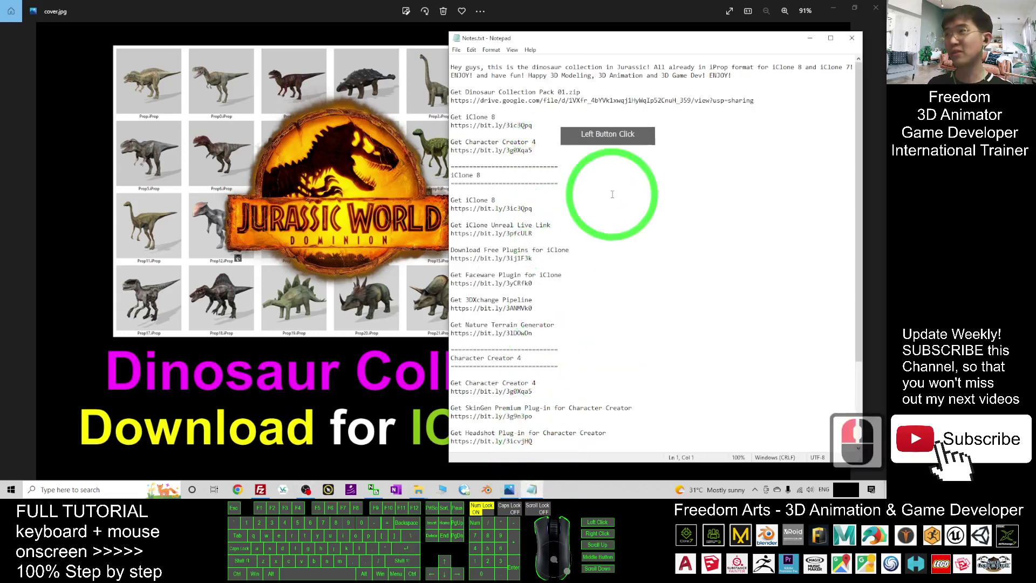
{"action": "scroll", "coordinate": [493, 85], "scroll_direction": "up", "scroll_amount": 5}
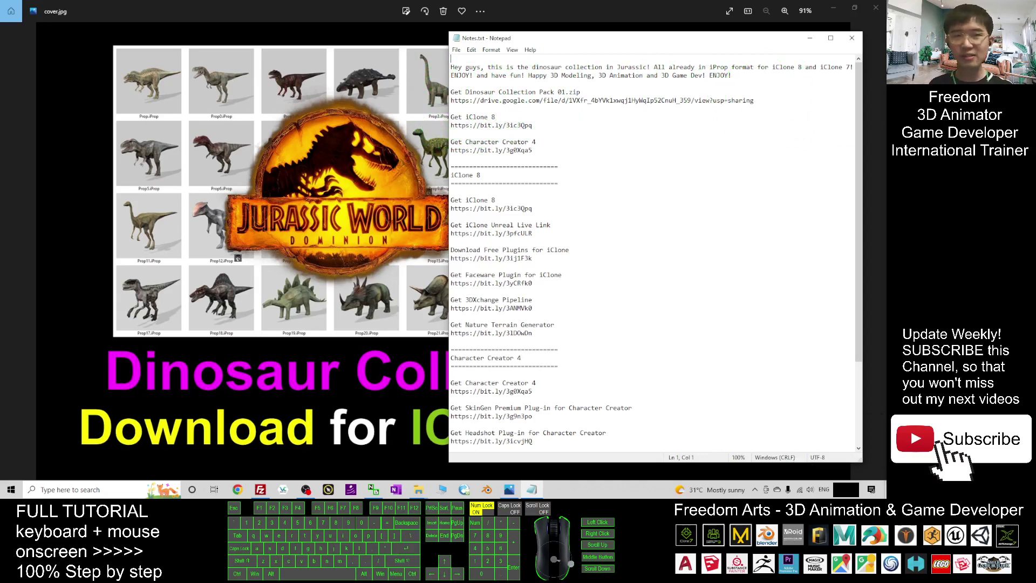
{"action": "left_click", "coordinate": [872, 426]}
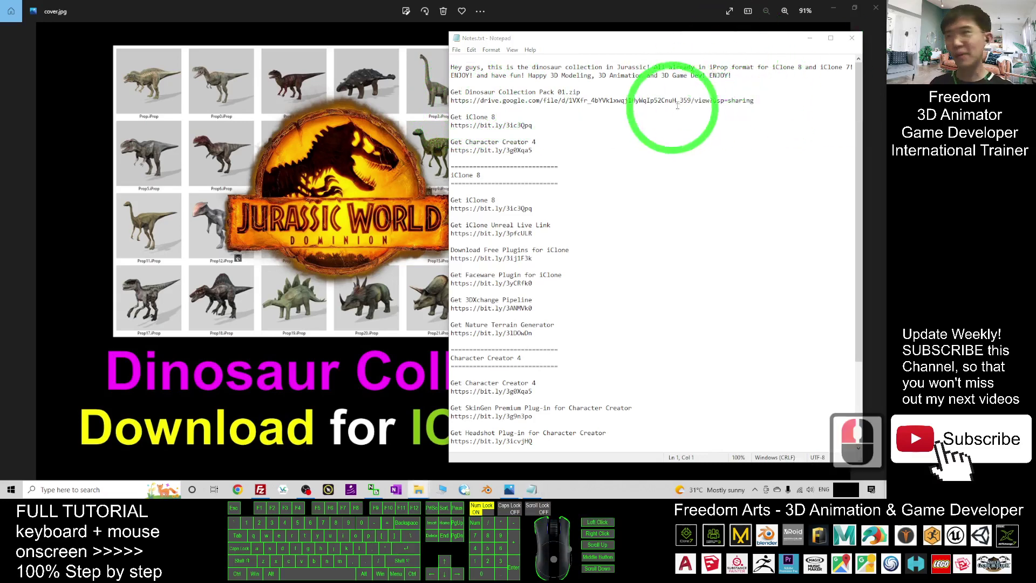
{"action": "left_click", "coordinate": [809, 38]}
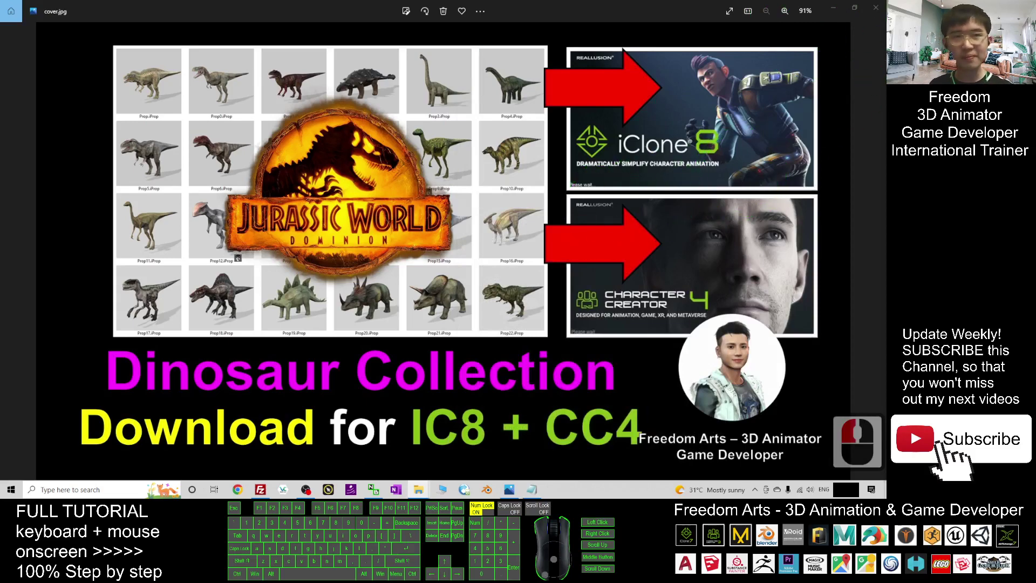
Step: Show the Dinosaur Collection Pack 01 folder and set its file view to extra large icons
{"action": "left_click_drag", "start_coordinate": [521, 99], "coordinate": [432, 64]}
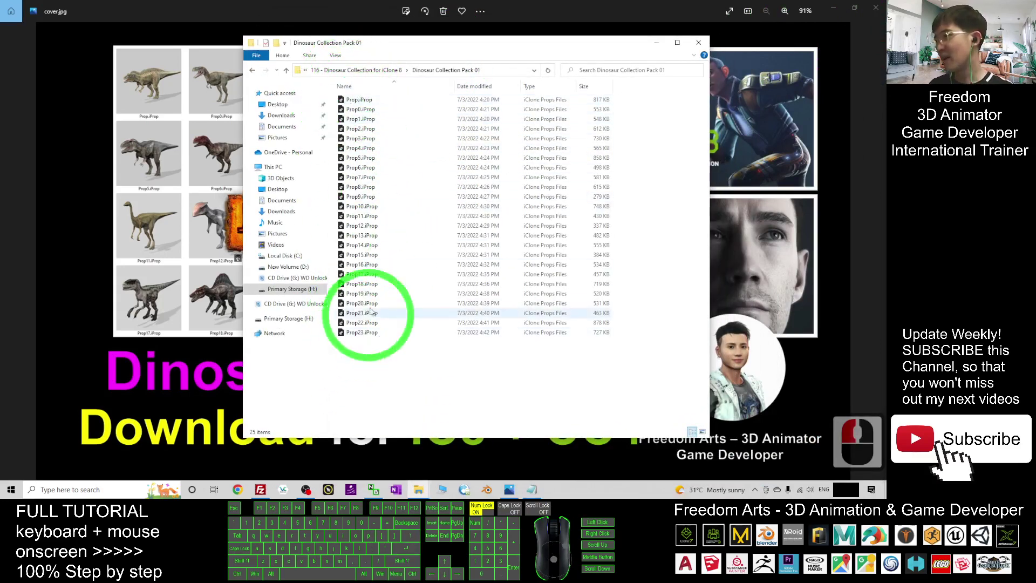
{"action": "left_click", "coordinate": [361, 100]}
{"action": "left_click", "coordinate": [475, 369]}
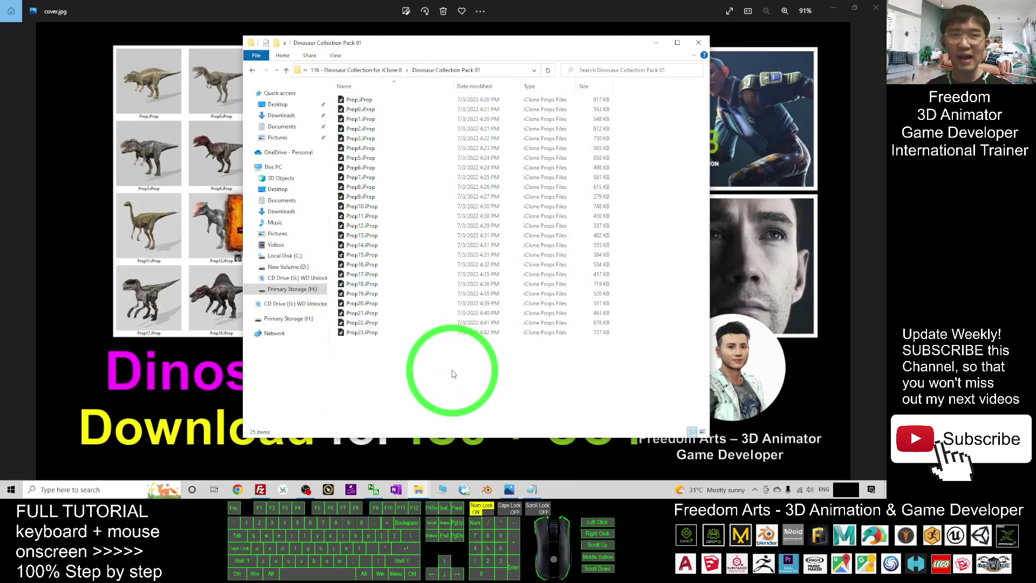
{"action": "right_click", "coordinate": [437, 380]}
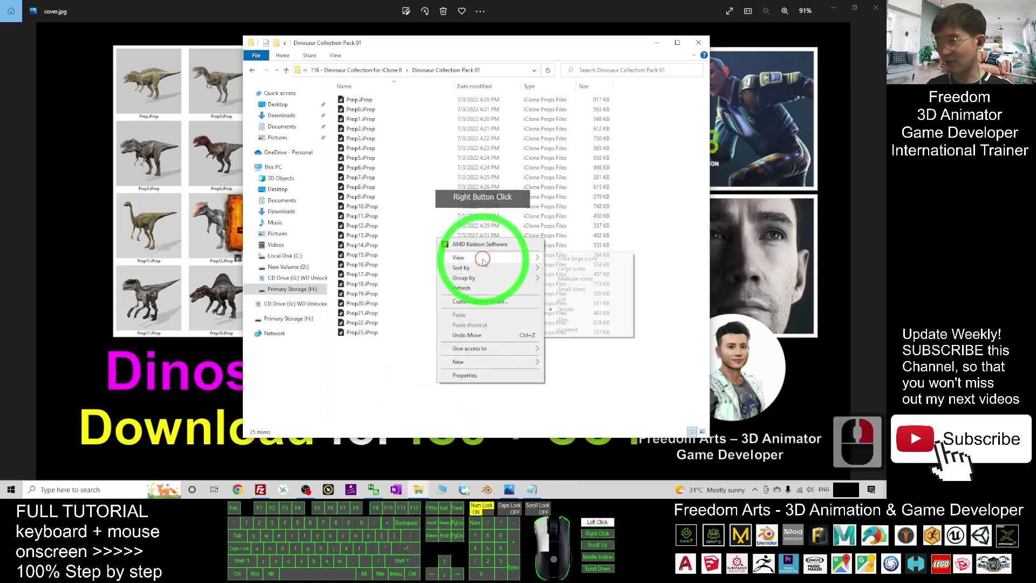
{"action": "left_click", "coordinate": [483, 261]}
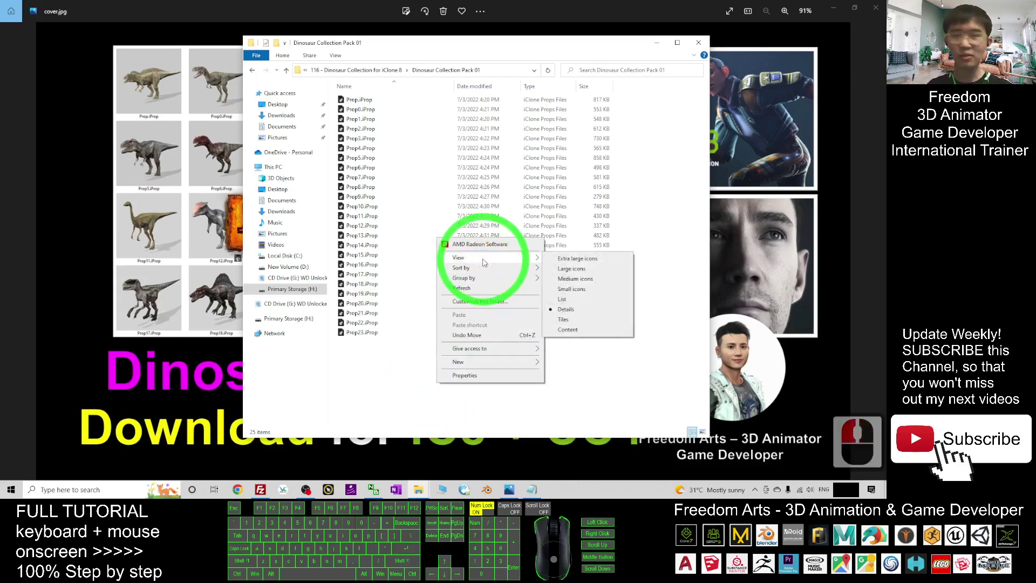
{"action": "left_click", "coordinate": [598, 258]}
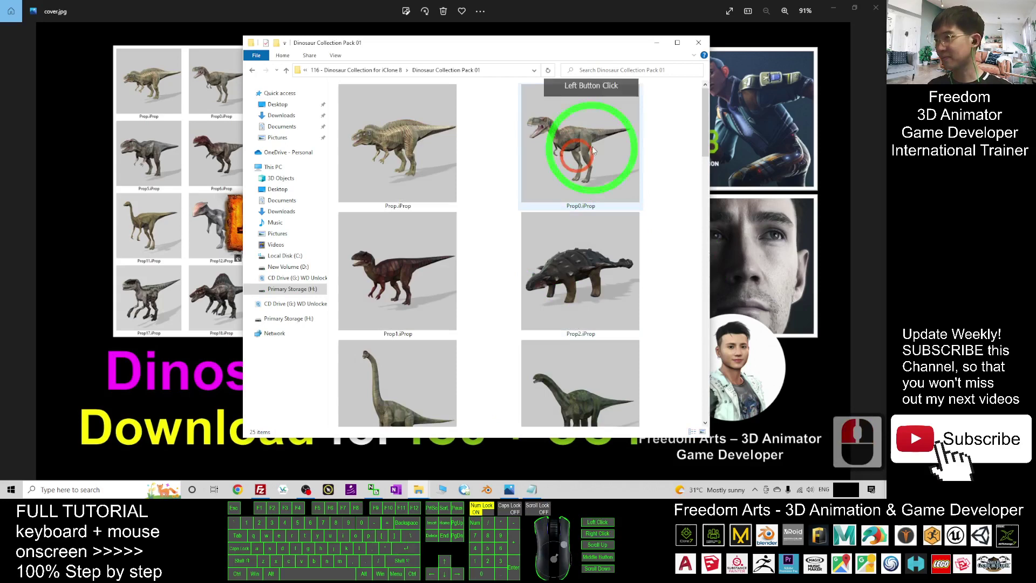
Step: Maximize the folder window and look through all the dinosaur prop thumbnails
{"action": "left_click", "coordinate": [677, 43]}
{"action": "scroll", "coordinate": [508, 232], "scroll_direction": "down", "scroll_amount": 5}
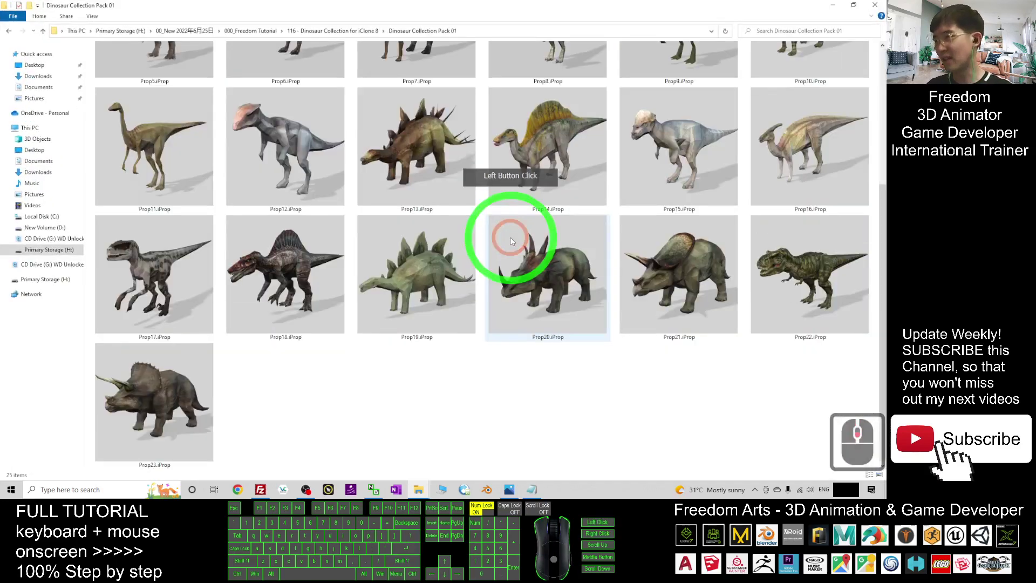
{"action": "scroll", "coordinate": [612, 386], "scroll_direction": "up", "scroll_amount": 5}
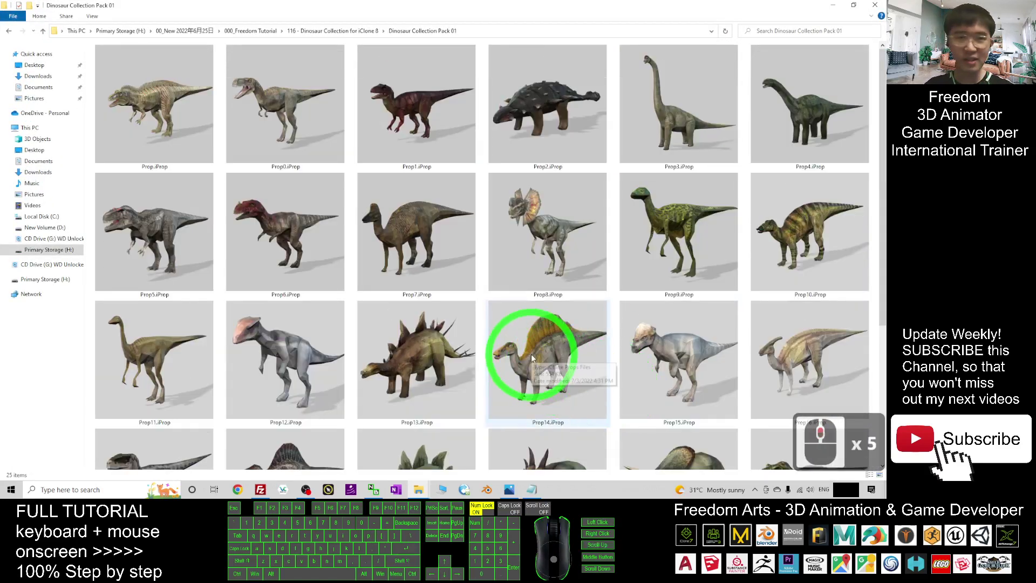
{"action": "scroll", "coordinate": [652, 307], "scroll_direction": "down", "scroll_amount": 5}
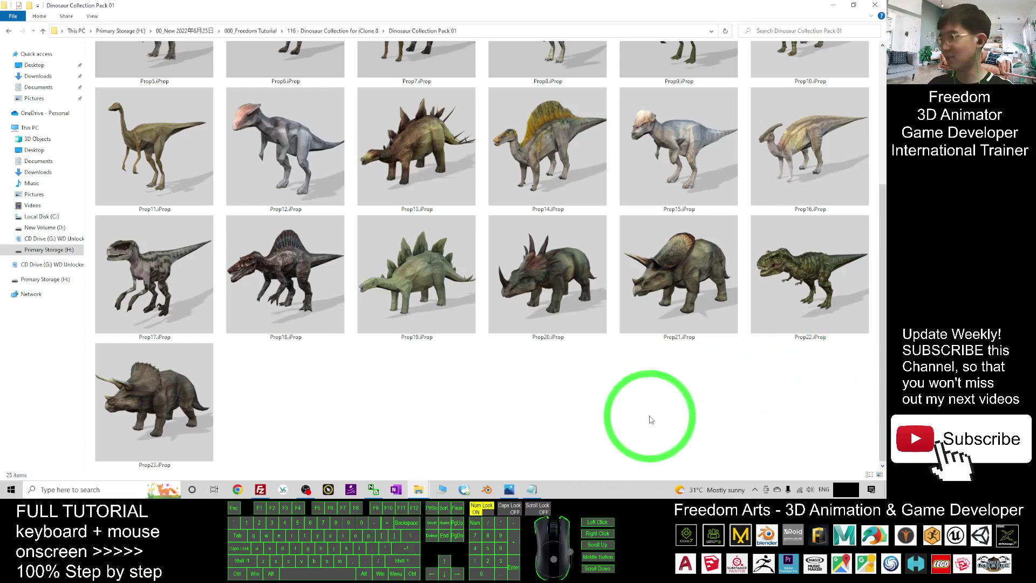
{"action": "scroll", "coordinate": [651, 422], "scroll_direction": "up", "scroll_amount": 3}
{"action": "scroll", "coordinate": [652, 421], "scroll_direction": "down", "scroll_amount": 5}
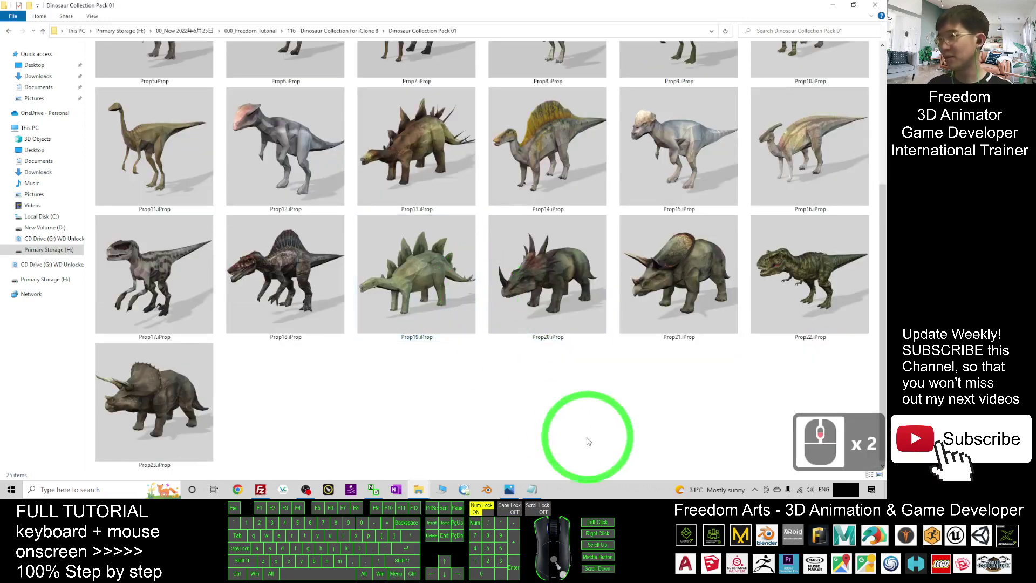
{"action": "left_click", "coordinate": [496, 430]}
Step: Search Windows for iclone, launch iClone v8.01 and close its welcome screen
{"action": "left_click", "coordinate": [96, 489]}
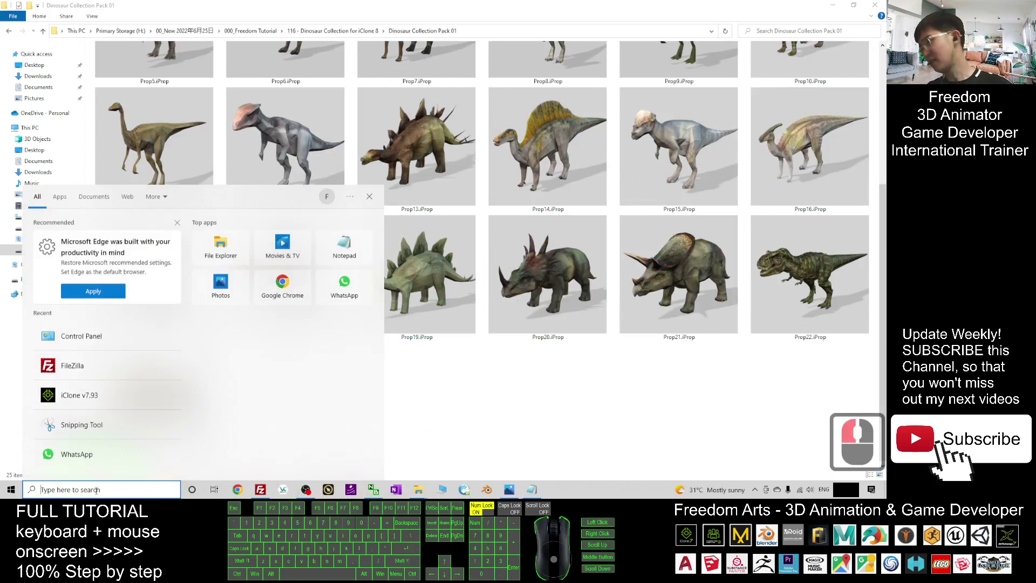
{"action": "type", "text": "ic"}
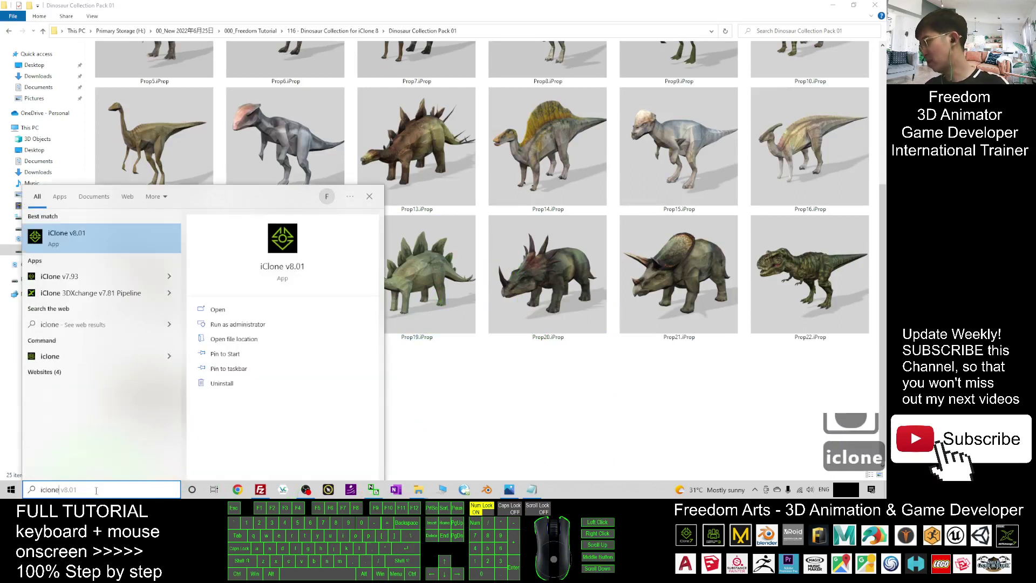
{"action": "type", "text": "lone"}
{"action": "left_click", "coordinate": [81, 238]}
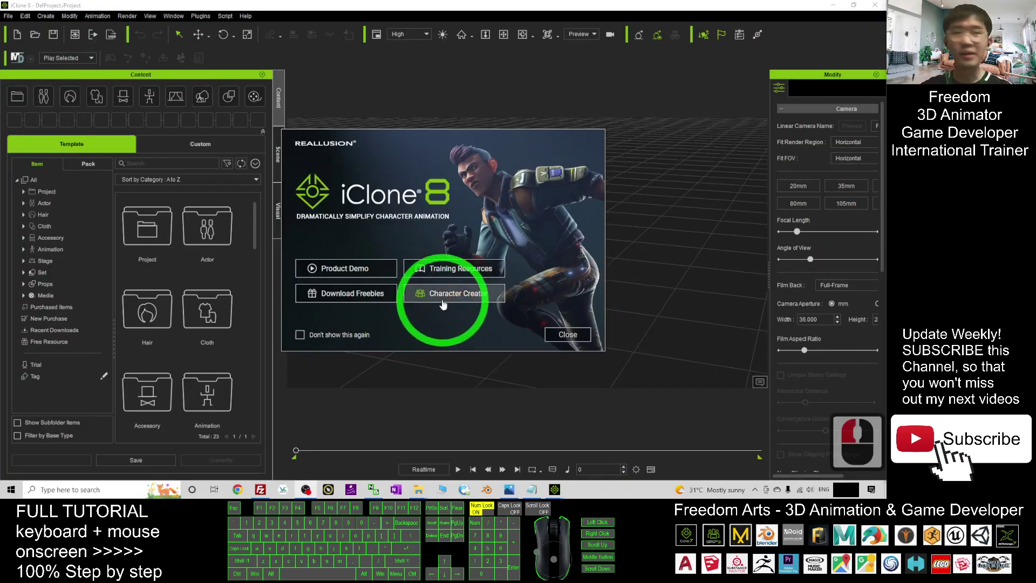
{"action": "left_click", "coordinate": [567, 335]}
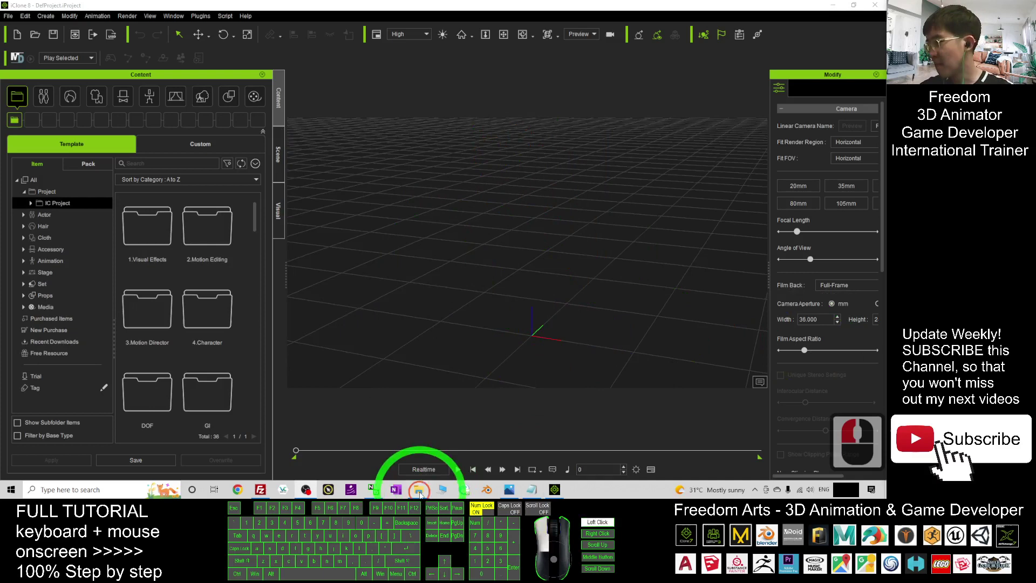
Step: Bring the Dinosaur Collection Pack 01 folder in front of iClone as a smaller window and reduce its thumbnail size
{"action": "mouse_move", "coordinate": [418, 488]}
{"action": "left_click", "coordinate": [460, 447]}
{"action": "left_click_drag", "start_coordinate": [532, 11], "coordinate": [256, 41]}
{"action": "scroll", "coordinate": [377, 216], "scroll_direction": "down", "scroll_amount": 3}
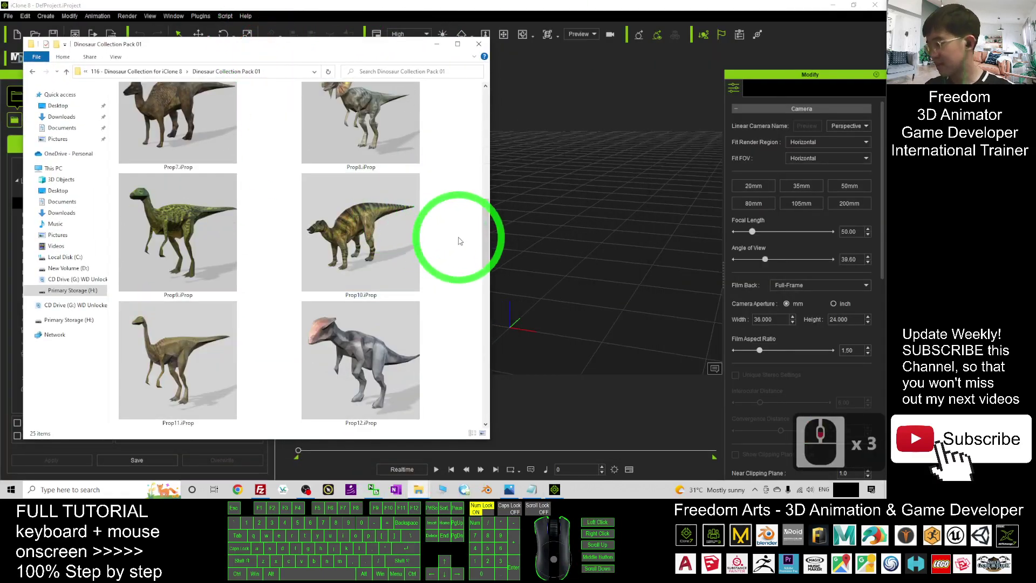
{"action": "scroll", "coordinate": [438, 279], "scroll_direction": "down", "scroll_amount": 2, "text": "ctrl"}
{"action": "scroll", "coordinate": [439, 279], "scroll_direction": "down", "scroll_amount": 3, "text": "ctrl"}
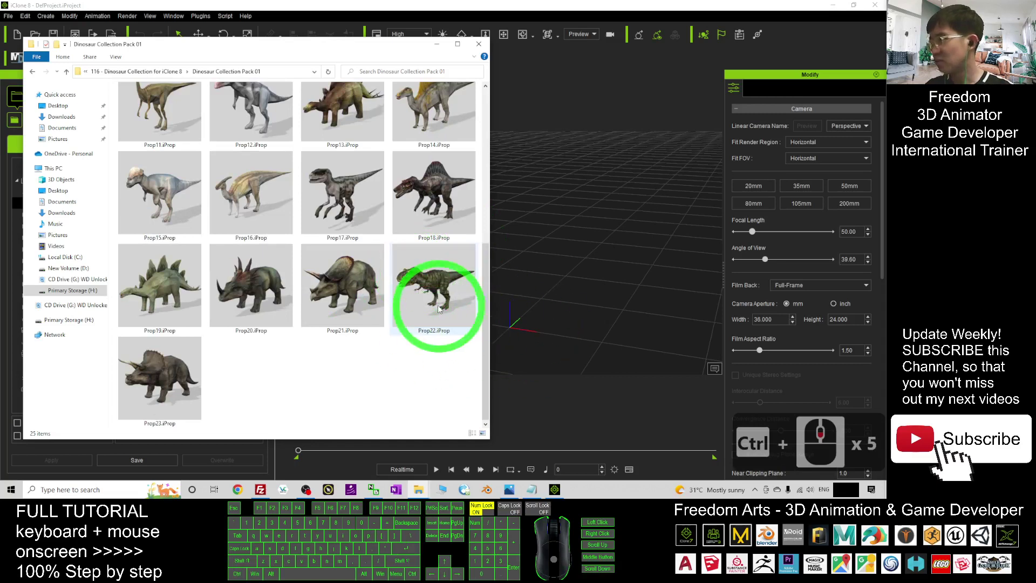
Step: Add the T-rex prop Prop22.iProp from the folder to the iClone scene
{"action": "left_click_drag", "start_coordinate": [440, 300], "coordinate": [467, 427]}
{"action": "scroll", "coordinate": [569, 217], "scroll_direction": "down", "scroll_amount": 6}
{"action": "key", "text": "c"}
Step: Return to the dinosaur pack folder and add the stegosaurus Prop19.iProp to the scene beside the T-rex
{"action": "left_click", "coordinate": [418, 489]}
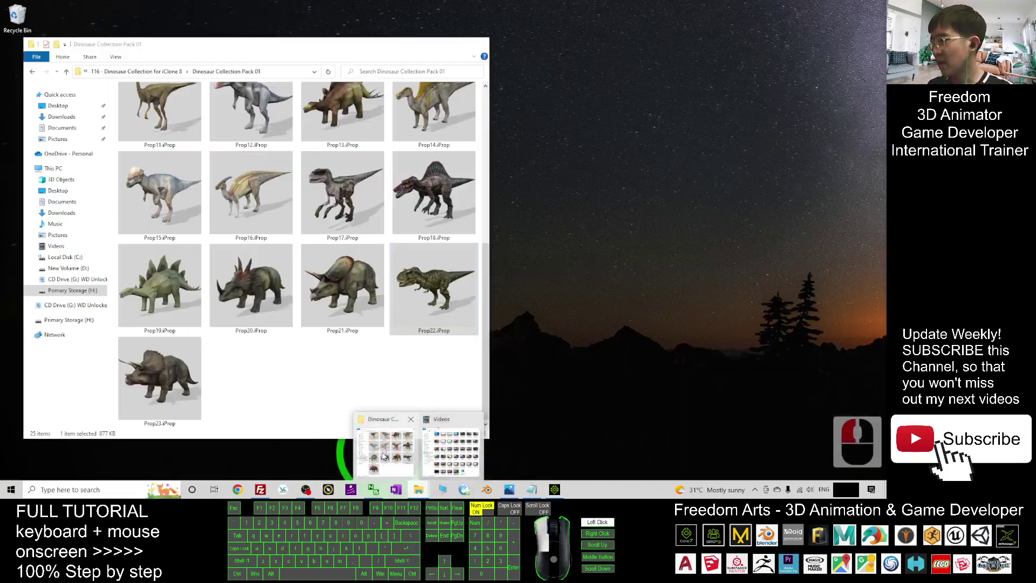
{"action": "left_click", "coordinate": [383, 456]}
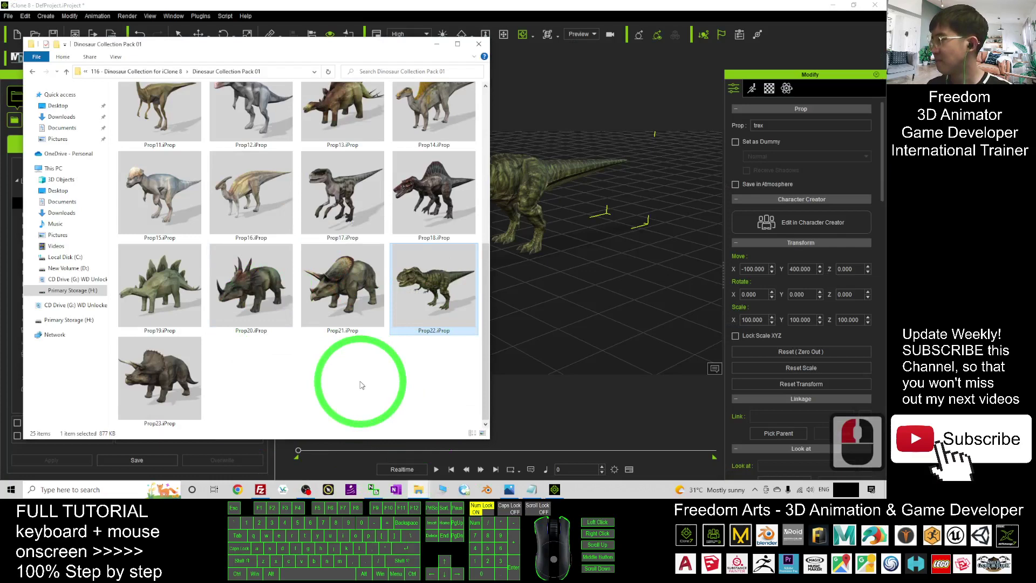
{"action": "scroll", "coordinate": [346, 380], "scroll_direction": "up", "scroll_amount": 3}
{"action": "scroll", "coordinate": [338, 369], "scroll_direction": "down", "scroll_amount": 5}
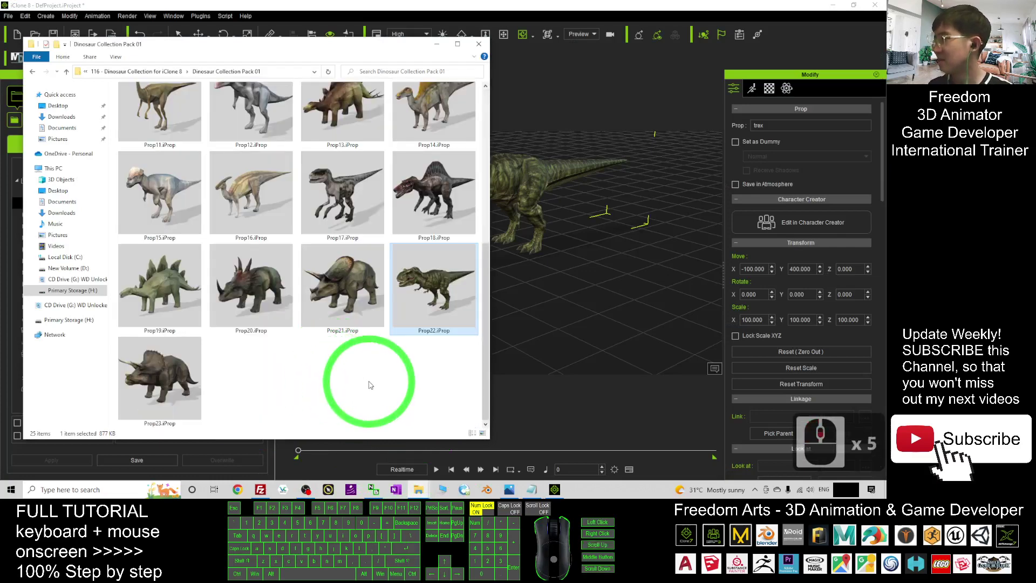
{"action": "scroll", "coordinate": [246, 248], "scroll_direction": "up", "scroll_amount": 4}
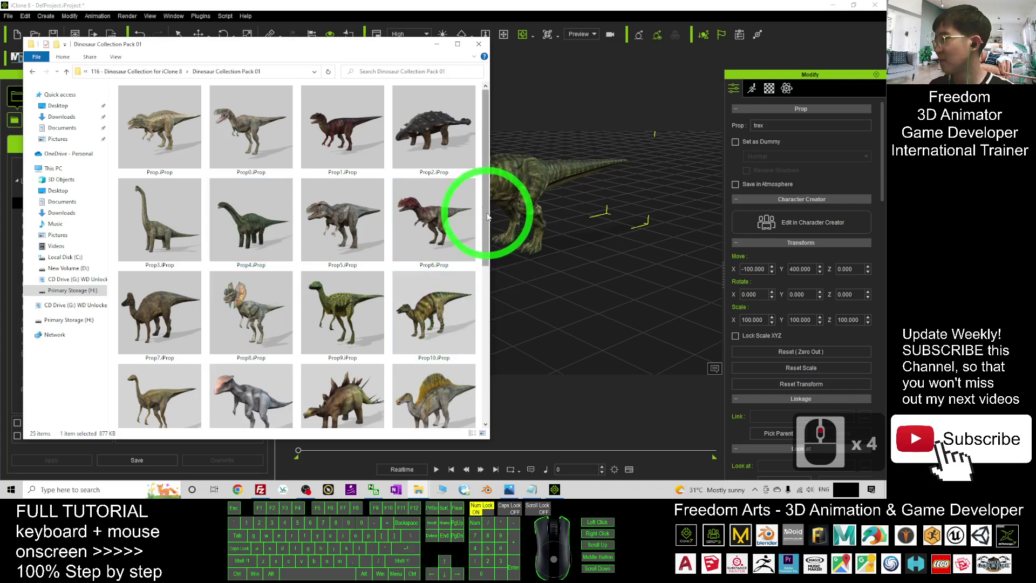
{"action": "left_click_drag", "start_coordinate": [488, 216], "coordinate": [483, 373]}
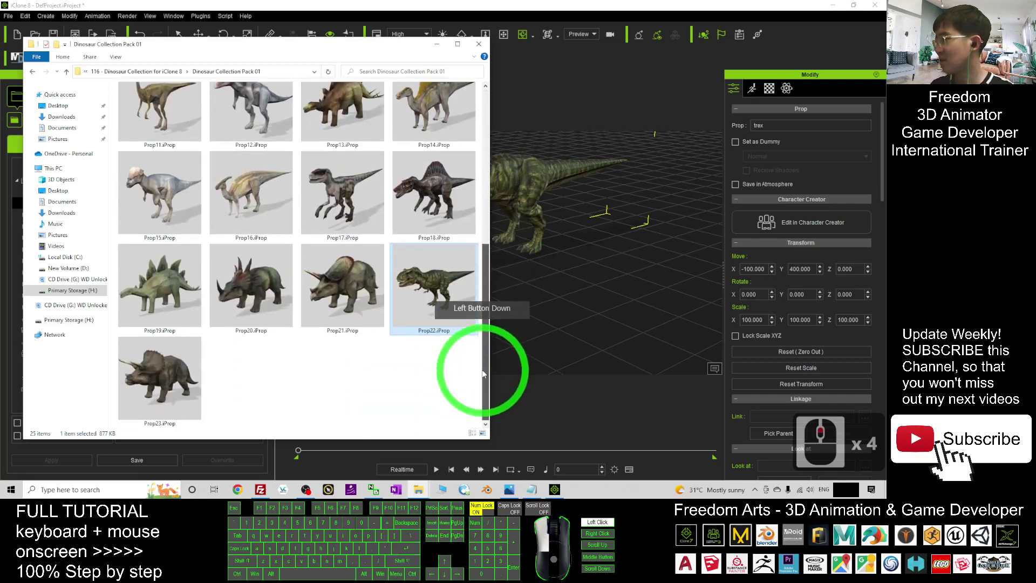
{"action": "left_click_drag", "start_coordinate": [162, 289], "coordinate": [684, 276]}
Step: Add the long-necked dinosaur Prop3.iProp from the folder to the scene in front of the other two
{"action": "left_click_drag", "start_coordinate": [484, 347], "coordinate": [501, 185]}
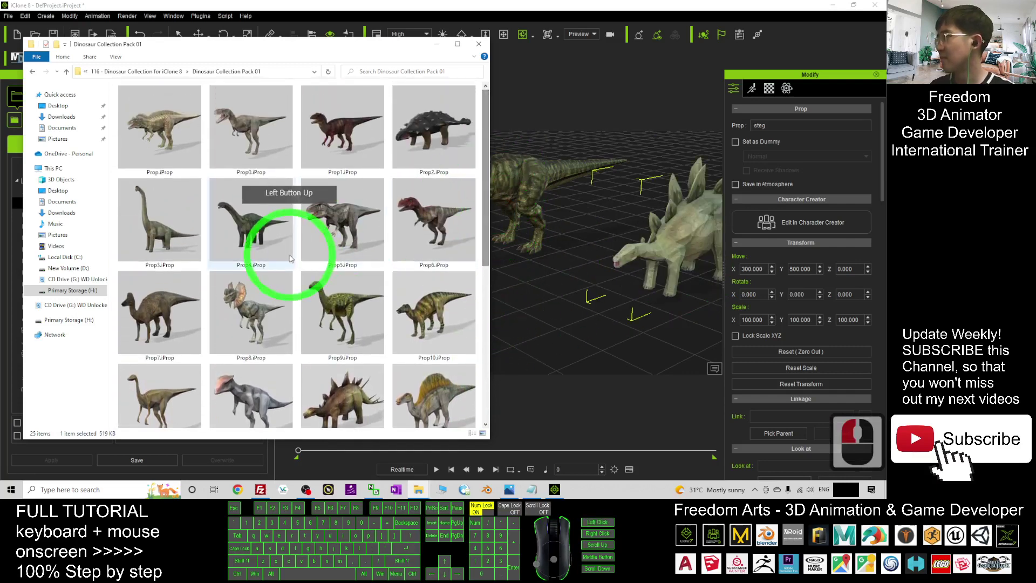
{"action": "left_click_drag", "start_coordinate": [156, 220], "coordinate": [571, 324]}
{"action": "scroll", "coordinate": [571, 322], "scroll_direction": "up", "scroll_amount": 16}
{"action": "scroll", "coordinate": [571, 321], "scroll_direction": "down", "scroll_amount": 20}
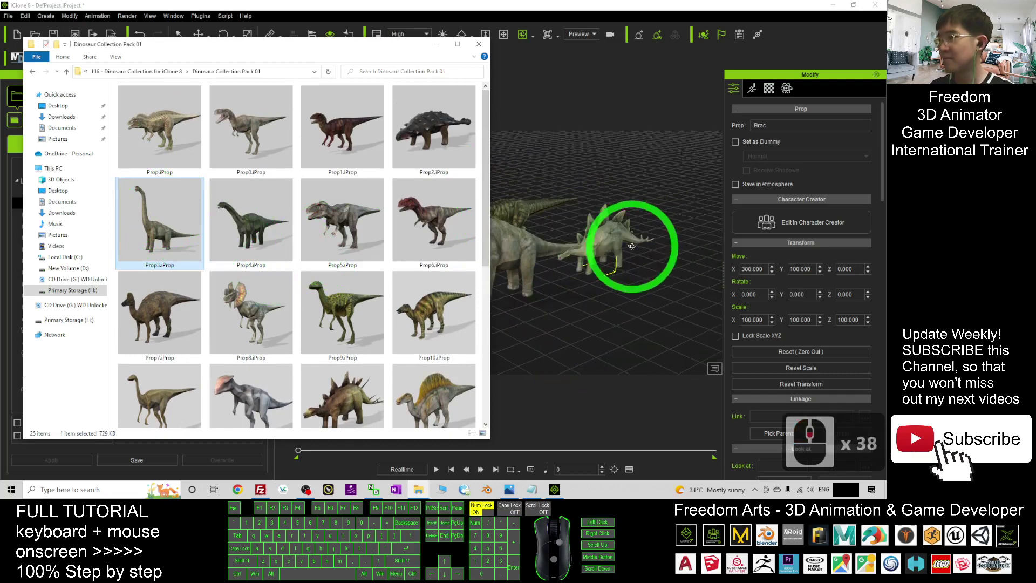
Step: Move the stegosaurus away from the other dinosaurs to about X 330, Y 855
{"action": "left_click", "coordinate": [621, 238]}
{"action": "double_click", "coordinate": [618, 240]}
{"action": "key", "text": "w"}
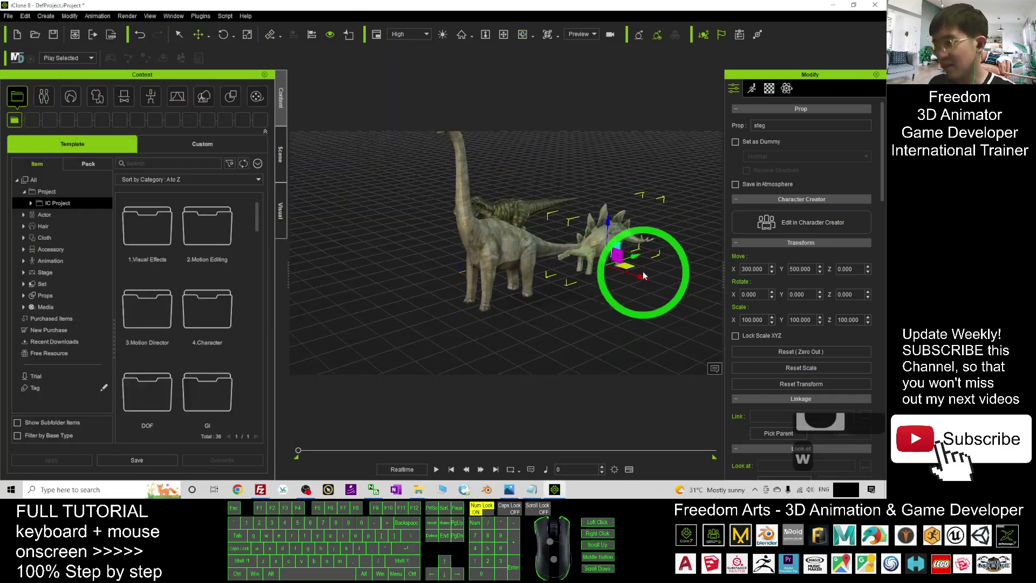
{"action": "left_click_drag", "start_coordinate": [625, 264], "coordinate": [526, 281]}
{"action": "scroll", "coordinate": [520, 250], "scroll_direction": "up", "scroll_amount": 20}
{"action": "scroll", "coordinate": [507, 254], "scroll_direction": "up", "scroll_amount": 5}
{"action": "scroll", "coordinate": [590, 296], "scroll_direction": "up", "scroll_amount": 4}
{"action": "key", "text": "c"}
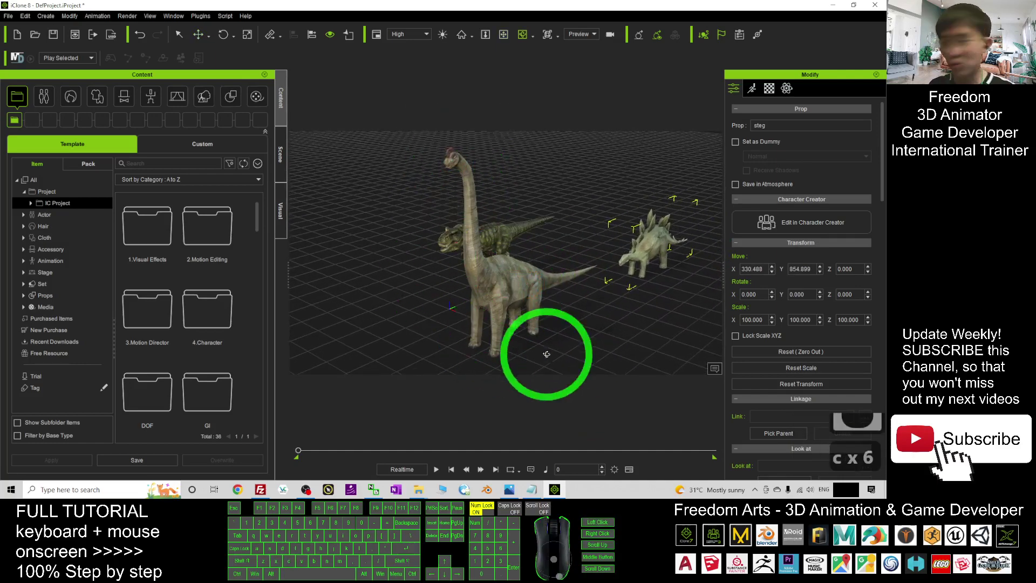
Step: Open Notes.txt, examine the animal rigging and talking animals tutorial links, and return to the iClone scene
{"action": "left_click", "coordinate": [533, 489]}
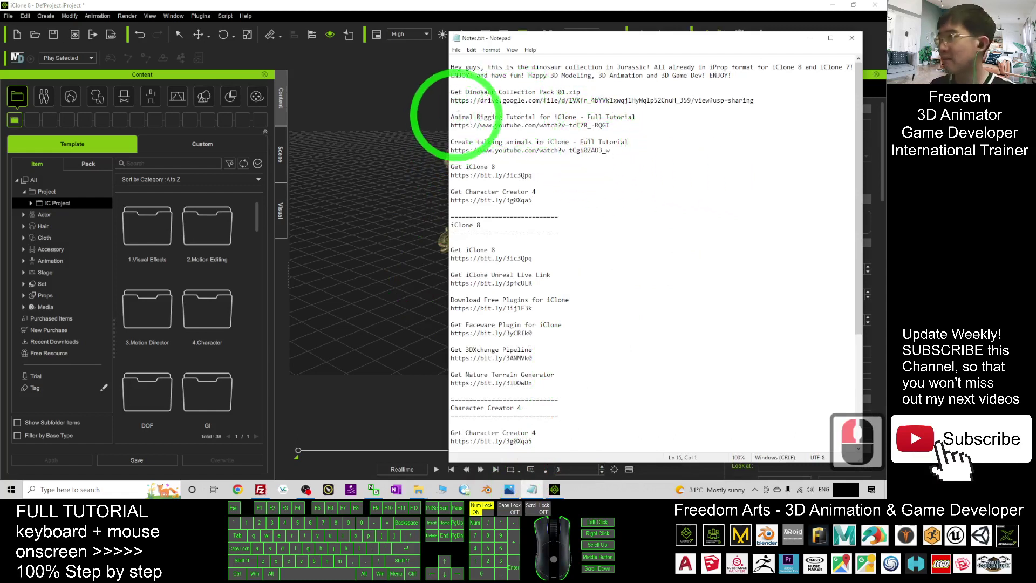
{"action": "scroll", "coordinate": [617, 140], "scroll_direction": "up", "scroll_amount": 3}
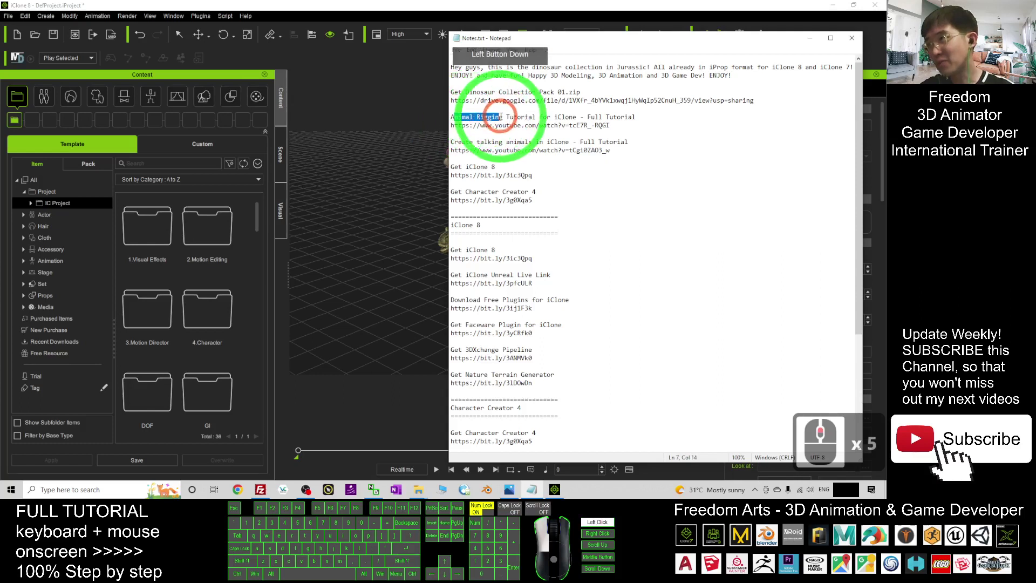
{"action": "left_click_drag", "start_coordinate": [501, 116], "coordinate": [501, 116]}
{"action": "left_click", "coordinate": [532, 115]}
{"action": "left_click", "coordinate": [510, 117]}
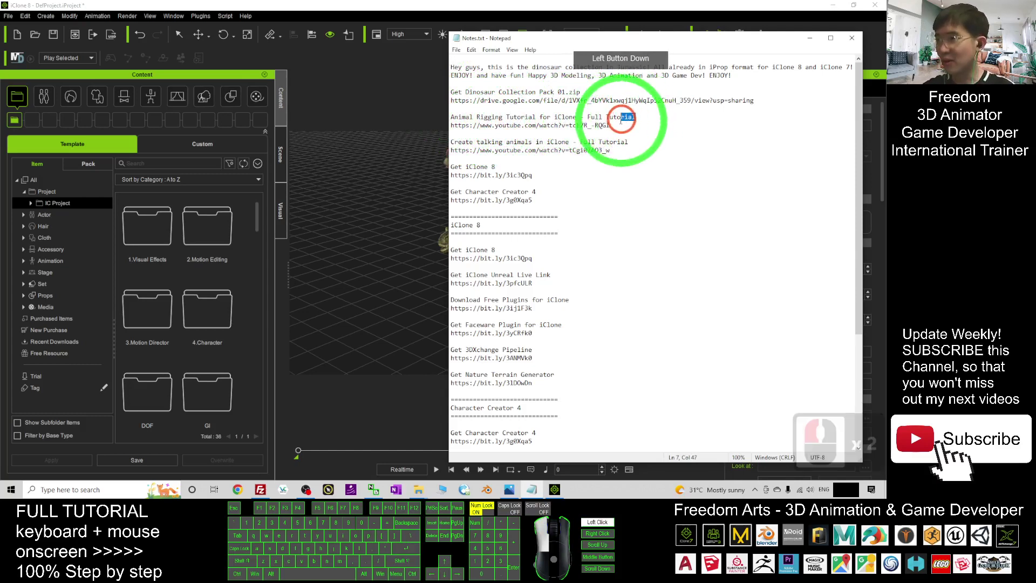
{"action": "left_click", "coordinate": [550, 125]}
{"action": "left_click_drag", "start_coordinate": [453, 125], "coordinate": [606, 125]}
{"action": "left_click_drag", "start_coordinate": [476, 142], "coordinate": [590, 150]}
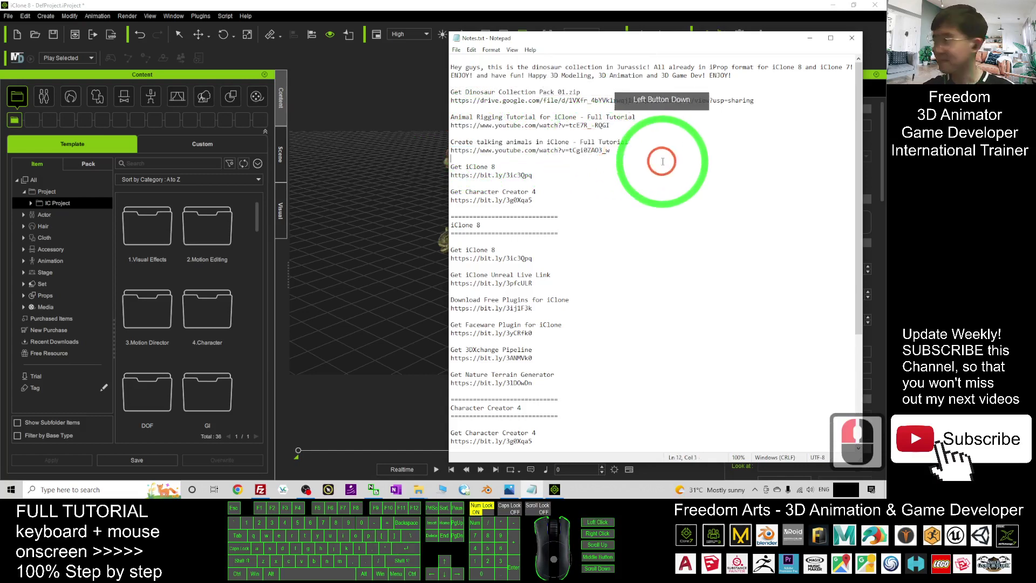
{"action": "left_click", "coordinate": [398, 194]}
{"action": "scroll", "coordinate": [511, 254], "scroll_direction": "up", "scroll_amount": 8}
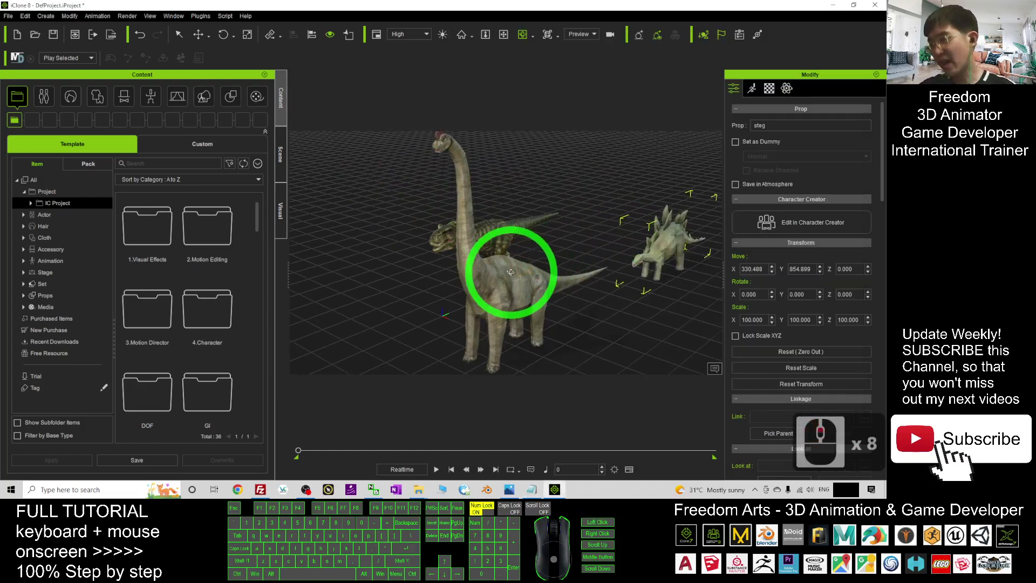
{"action": "left_click_drag", "start_coordinate": [511, 272], "coordinate": [405, 170]}
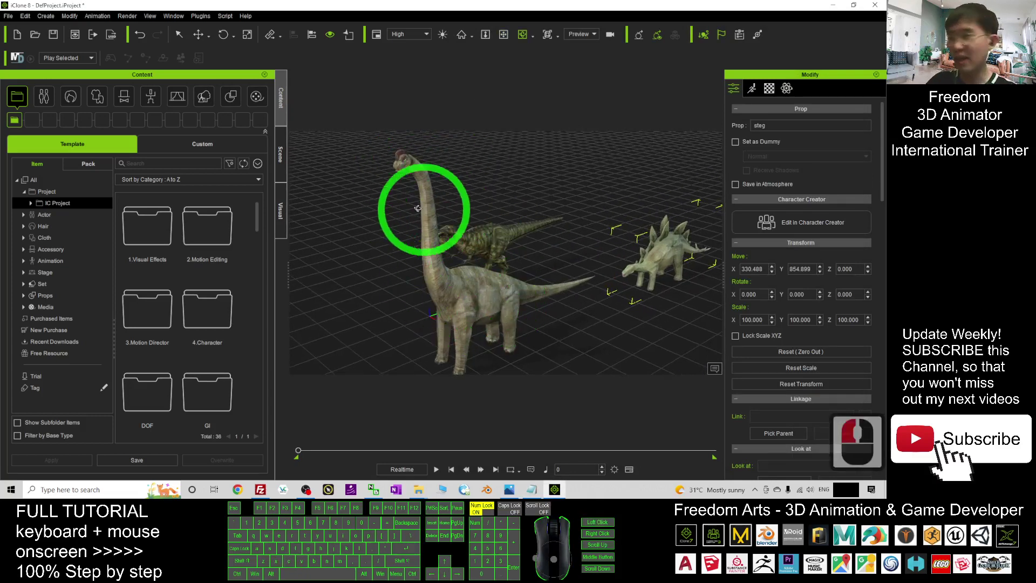
{"action": "left_click_drag", "start_coordinate": [513, 307], "coordinate": [485, 317]}
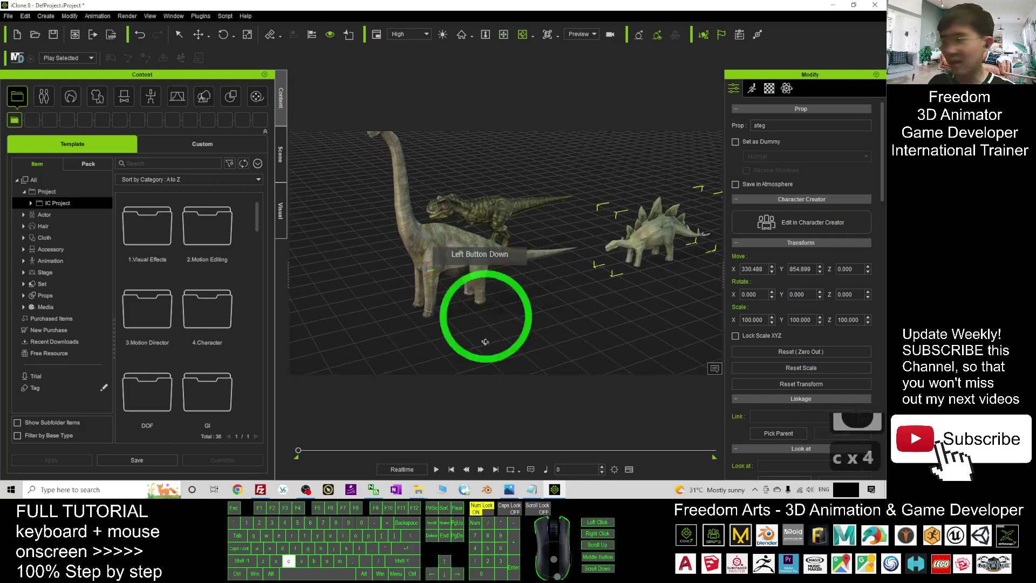
Step: Review the two tutorial links in Notes.txt again and switch to the cover.jpg image in Photos
{"action": "left_click", "coordinate": [532, 489]}
{"action": "left_click_drag", "start_coordinate": [626, 153], "coordinate": [447, 118]}
{"action": "left_click", "coordinate": [640, 164]}
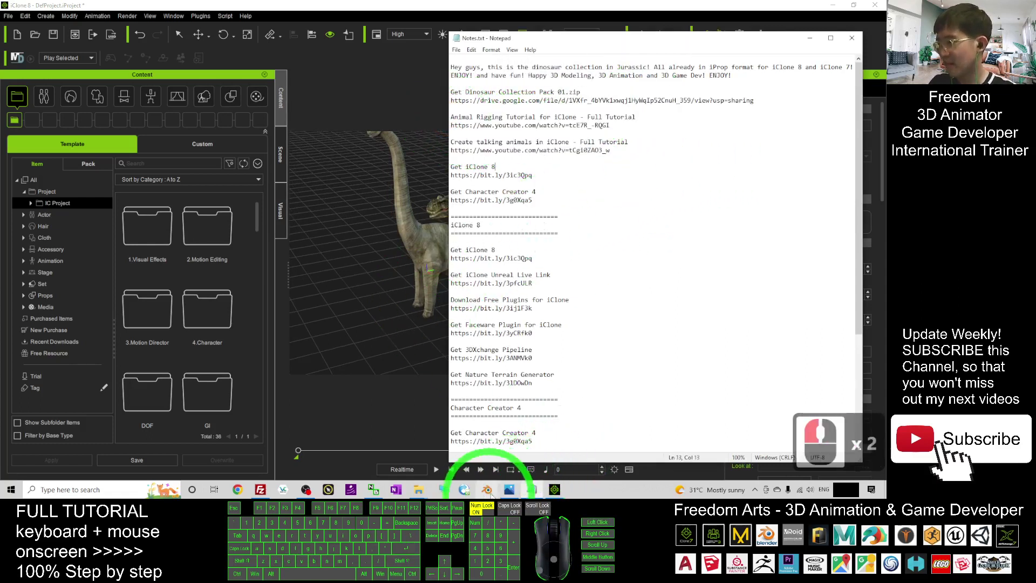
{"action": "left_click", "coordinate": [509, 490]}
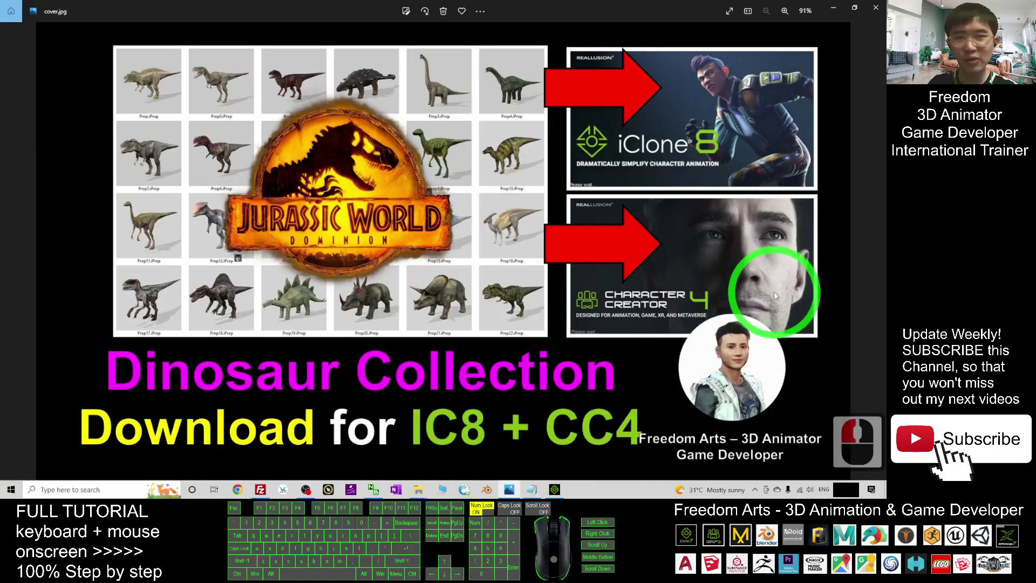